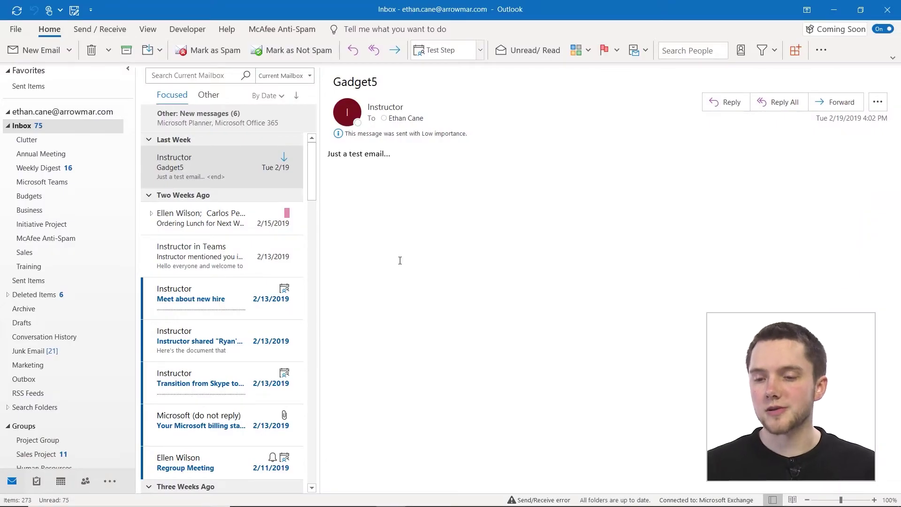
Launch the Import and Export Wizard from File > Open & Export > Import/Export.
click(15, 30)
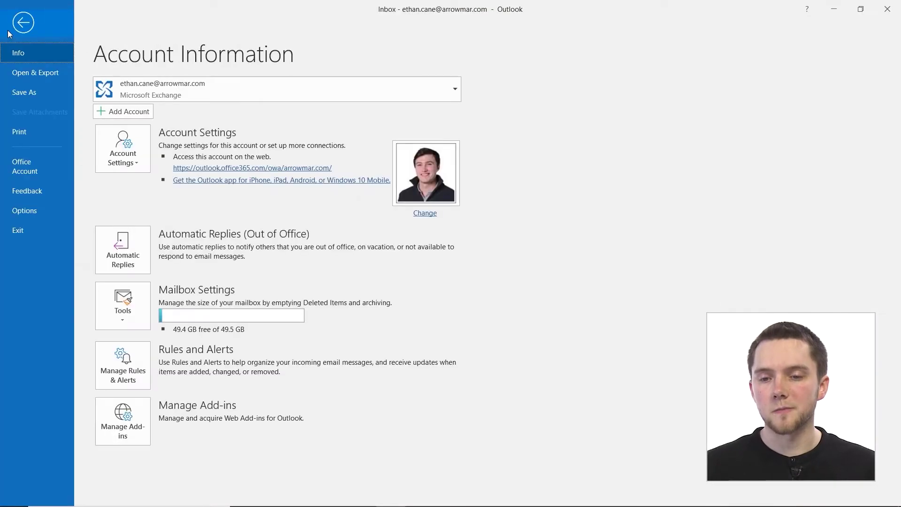
click(48, 71)
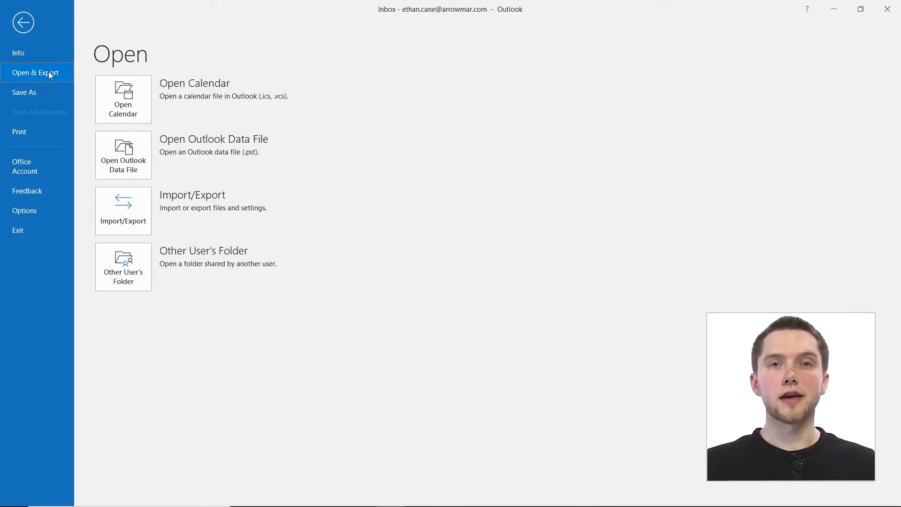
click(138, 219)
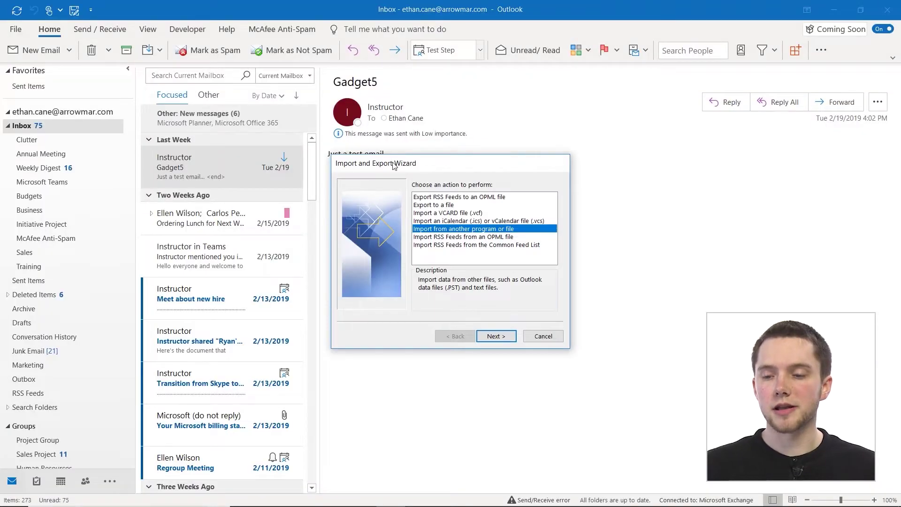
Move the wizard higher and review each import and export action in the list.
drag(433, 171, 484, 69)
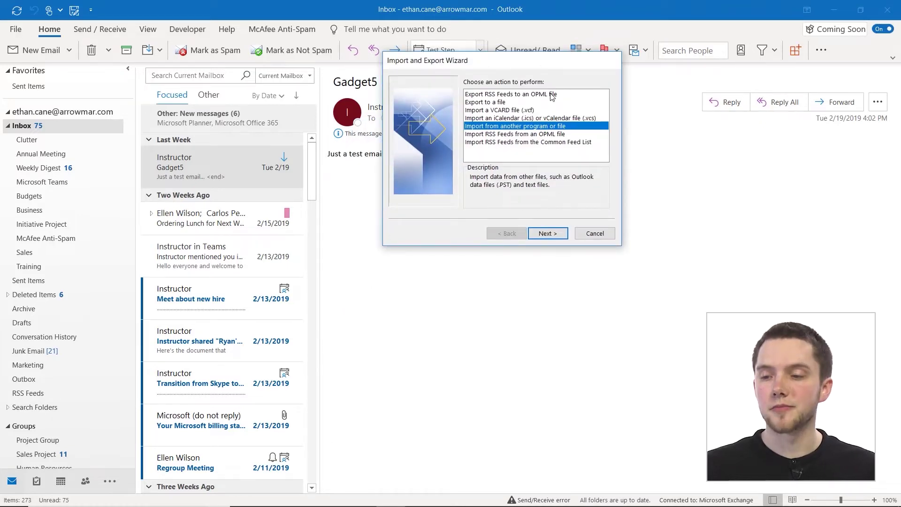
click(554, 95)
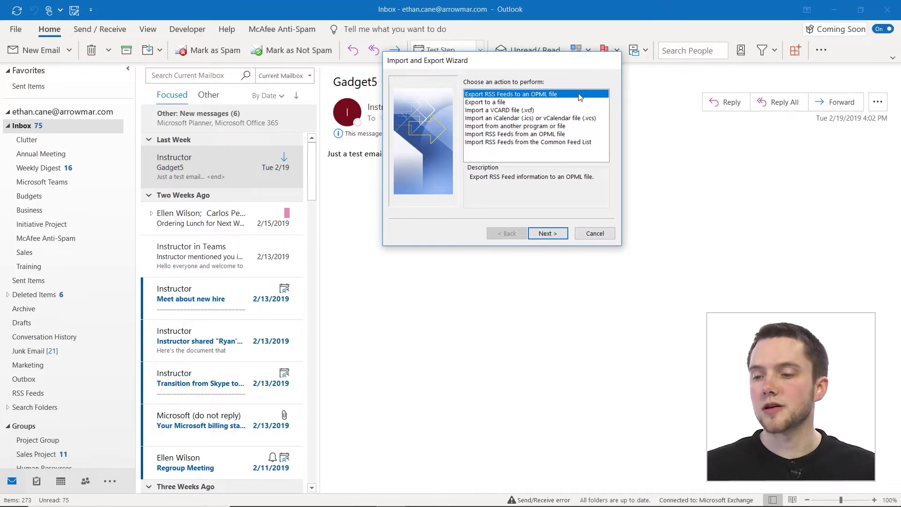
click(575, 102)
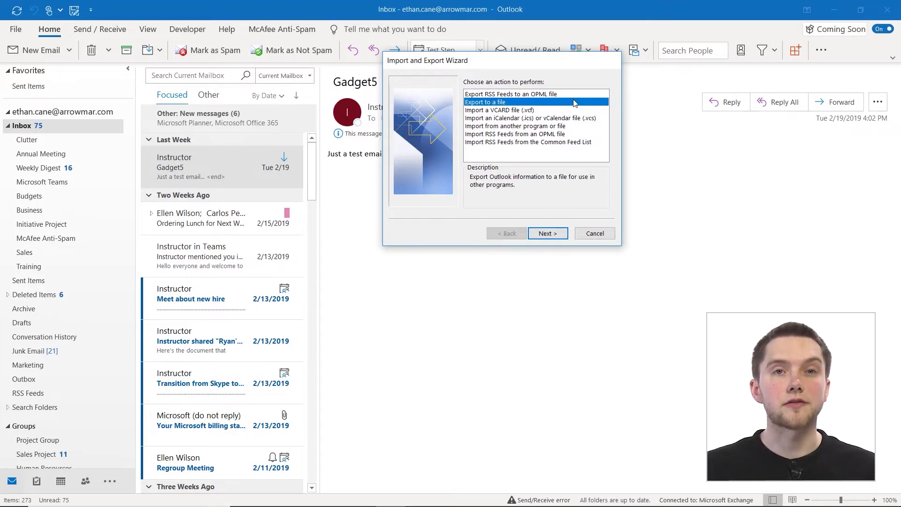
click(572, 110)
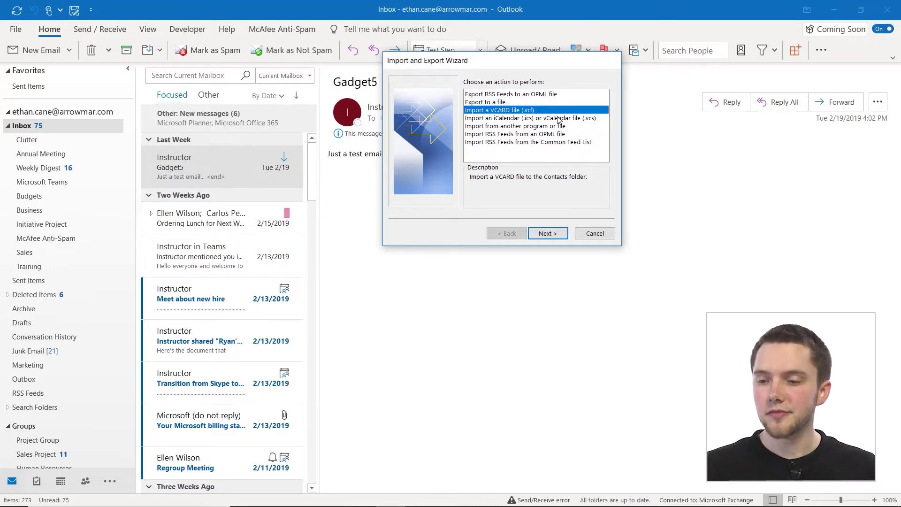
click(559, 119)
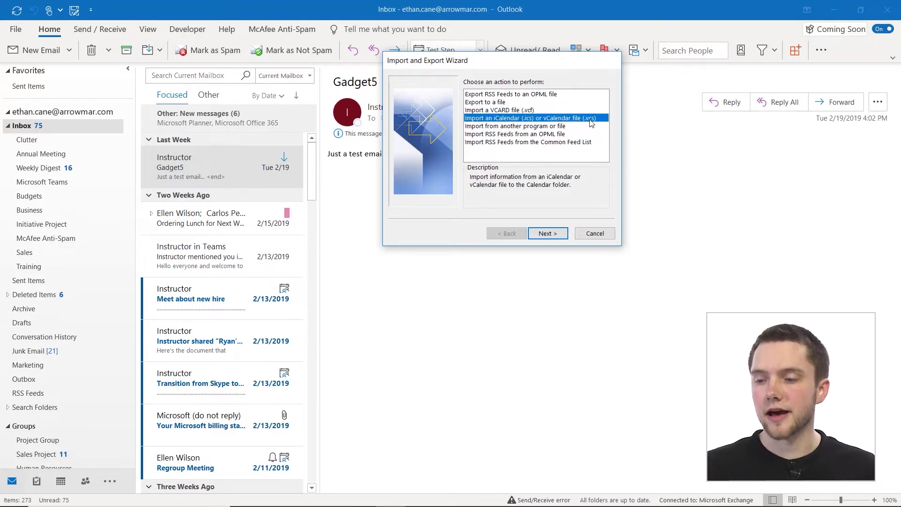
click(552, 126)
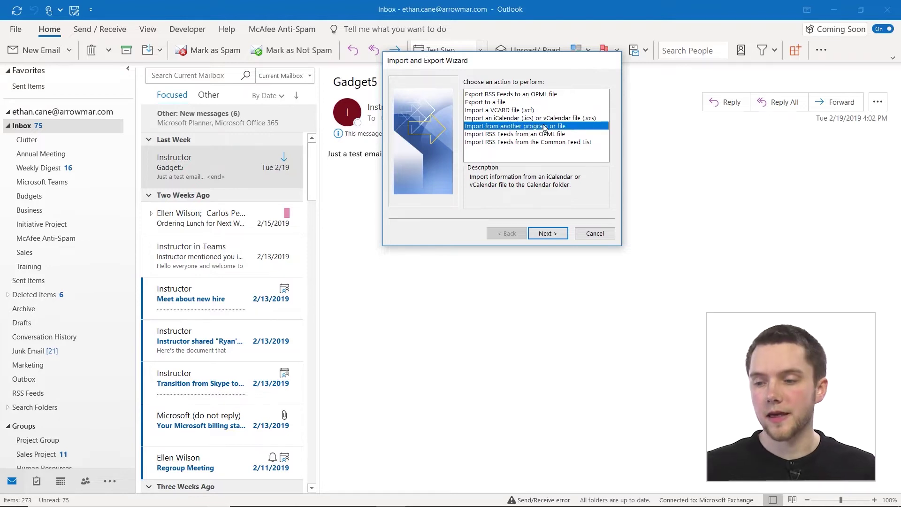
click(566, 135)
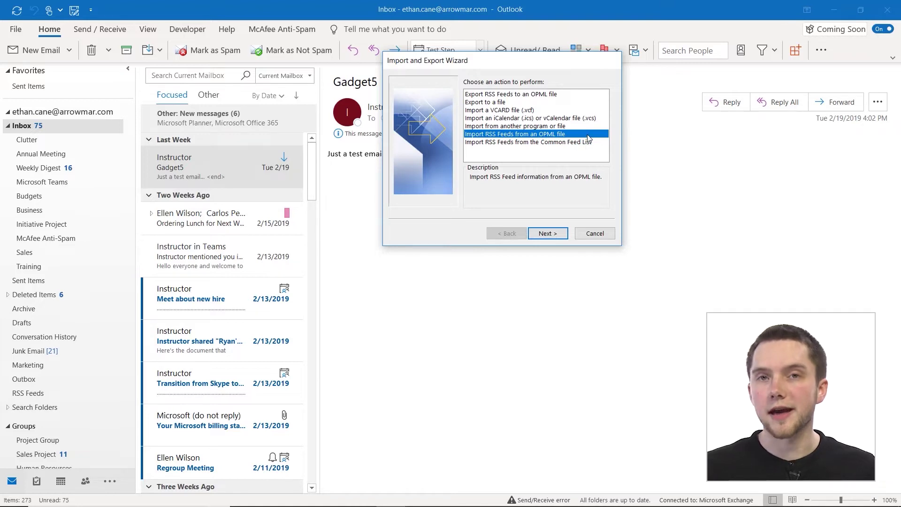
click(571, 142)
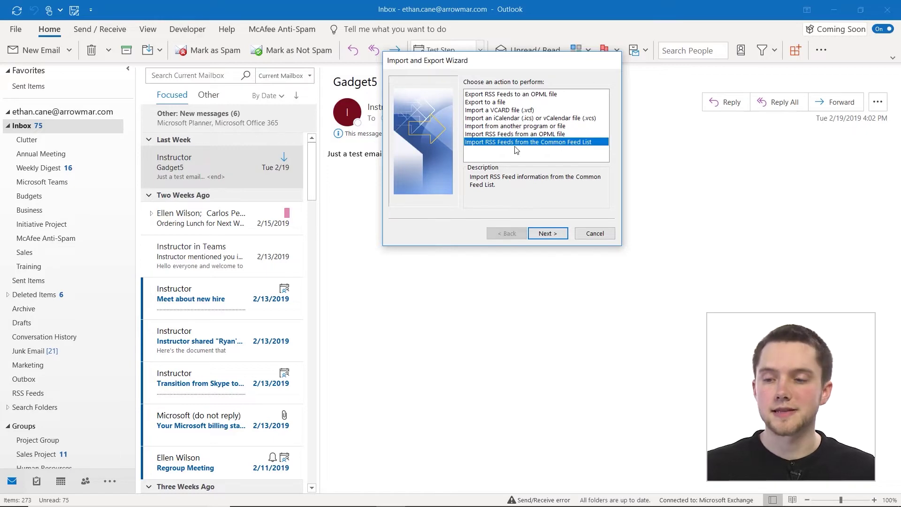
Select Export to a file and continue to the file type step.
click(503, 110)
click(503, 103)
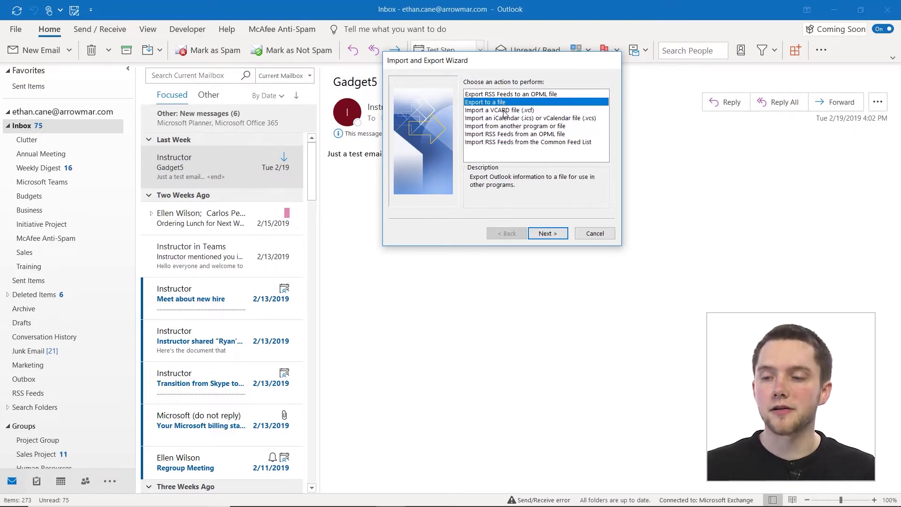
click(503, 111)
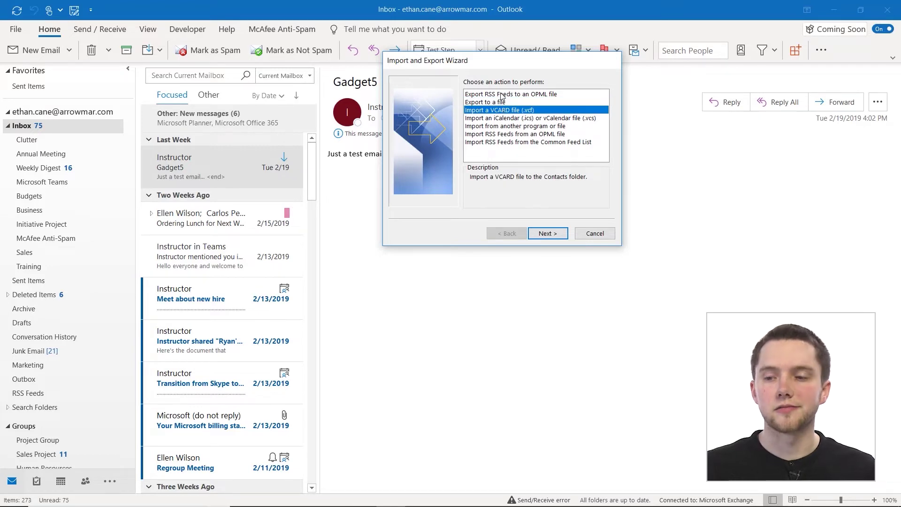
click(502, 95)
click(499, 103)
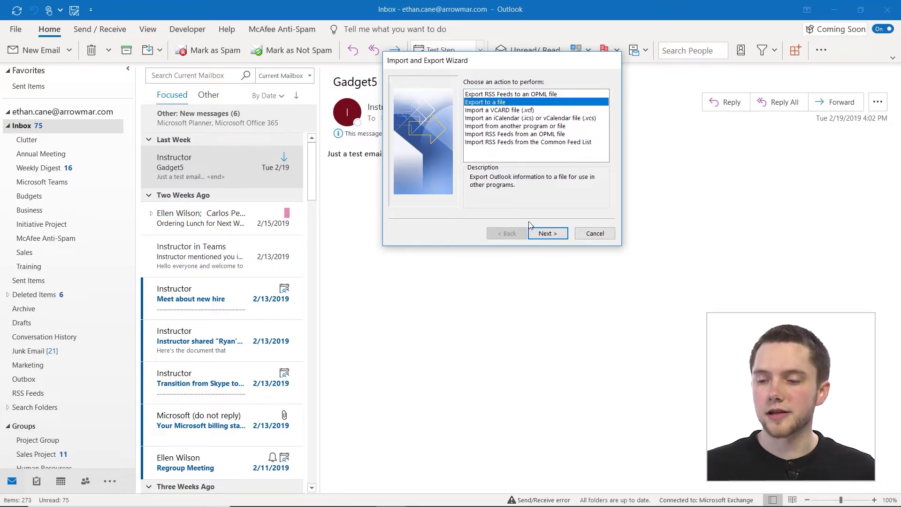
click(535, 234)
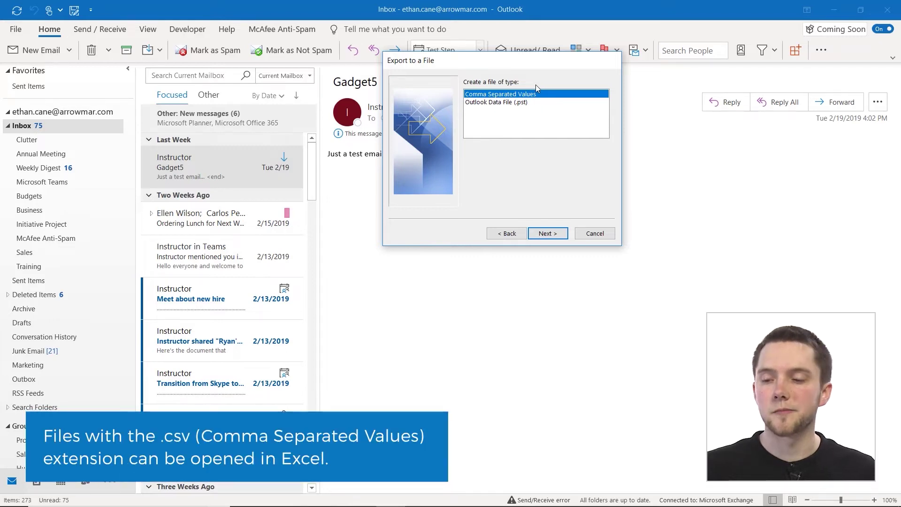
Keep Comma Separated Values and select the Contacts folder as the export source.
click(547, 232)
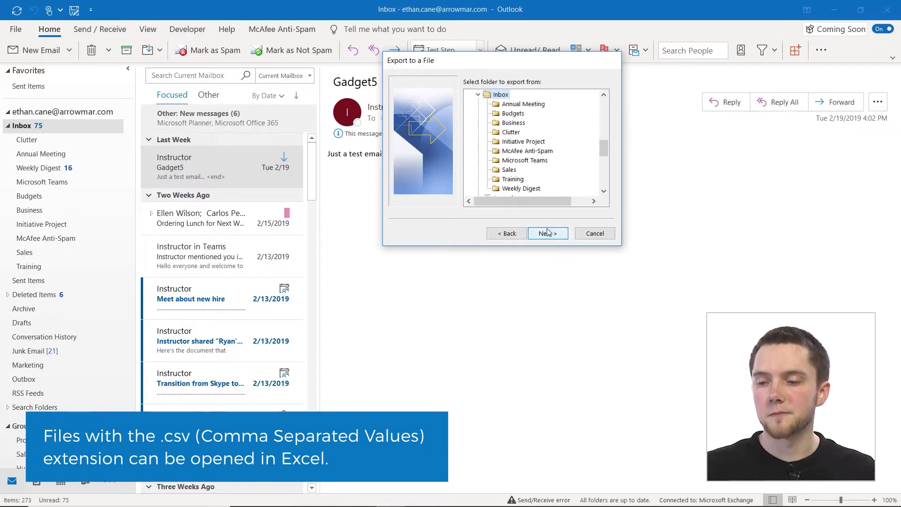
scroll(539, 136, down, 1)
scroll(538, 137, down, 4)
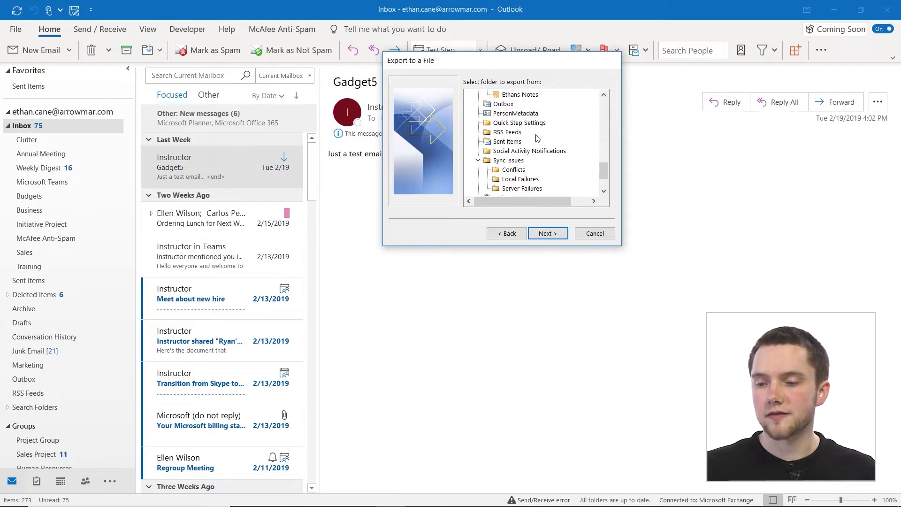
scroll(538, 137, down, 2)
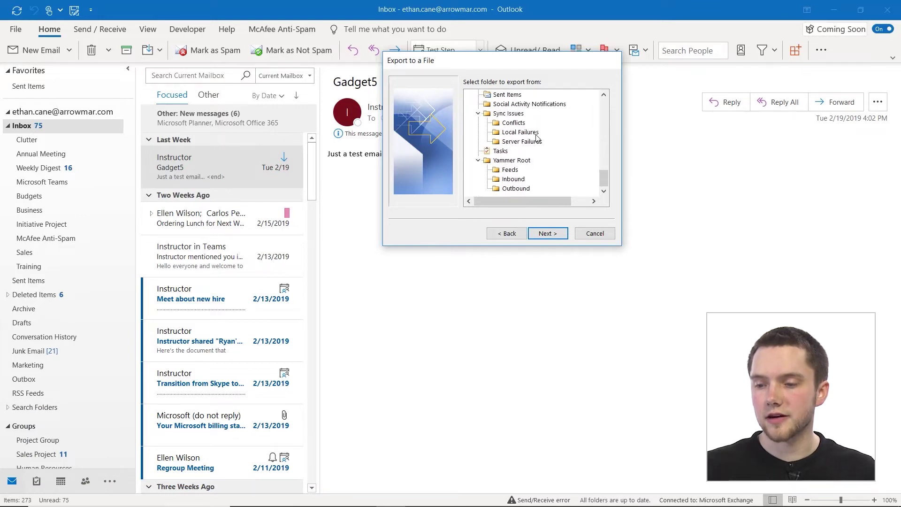
scroll(537, 136, up, 5)
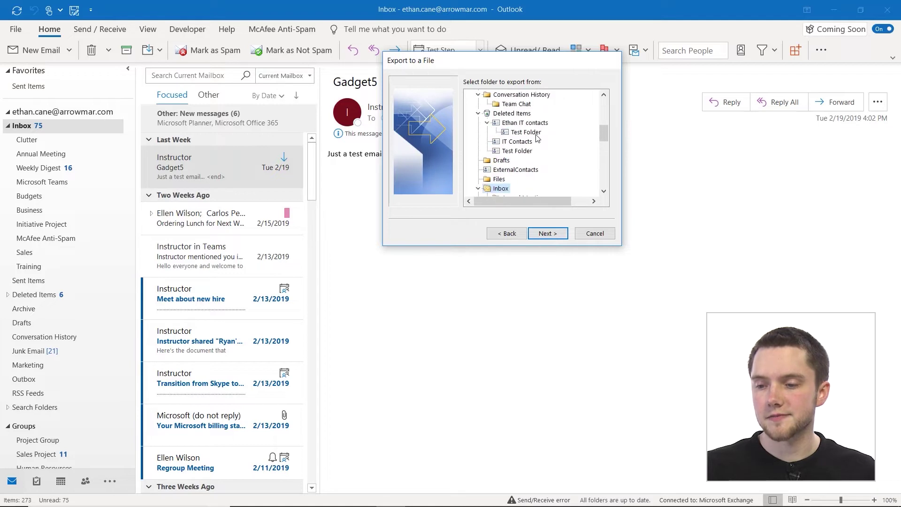
scroll(538, 136, up, 5)
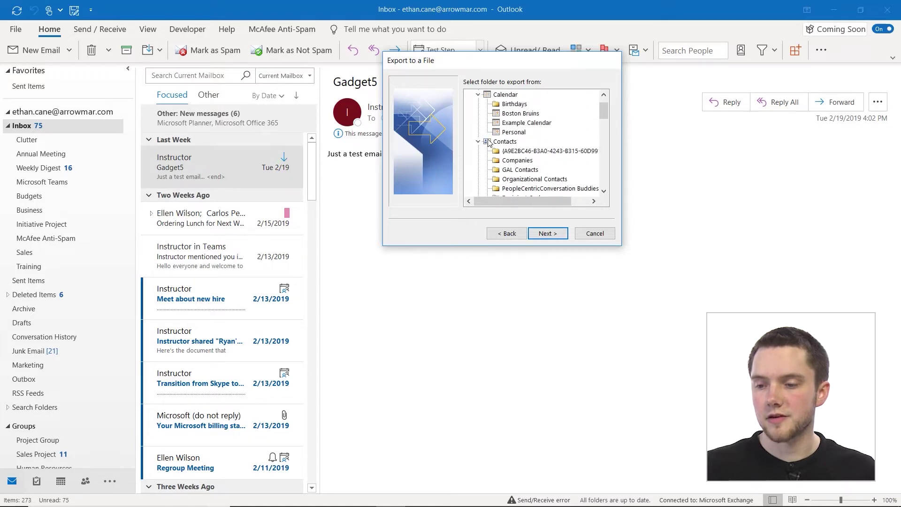
click(491, 142)
Advance to naming the exported CSV file, then go back to the File account page.
click(537, 234)
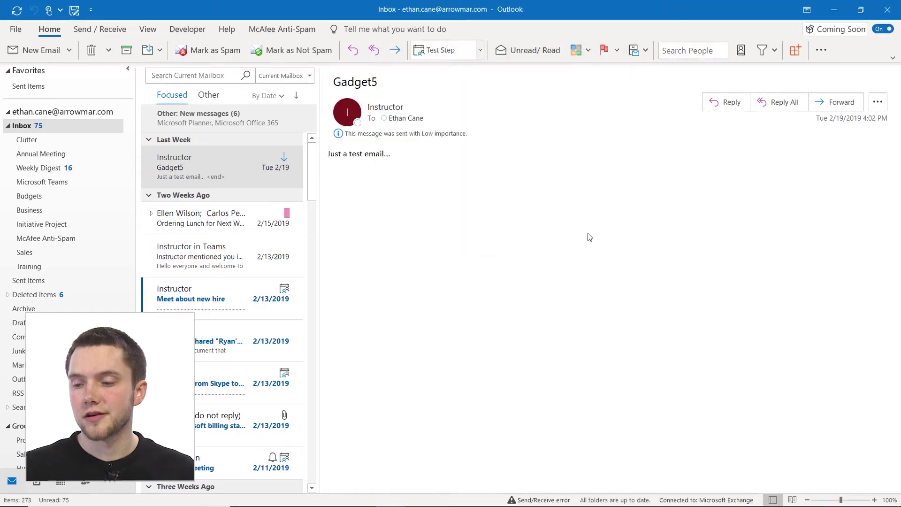
click(14, 27)
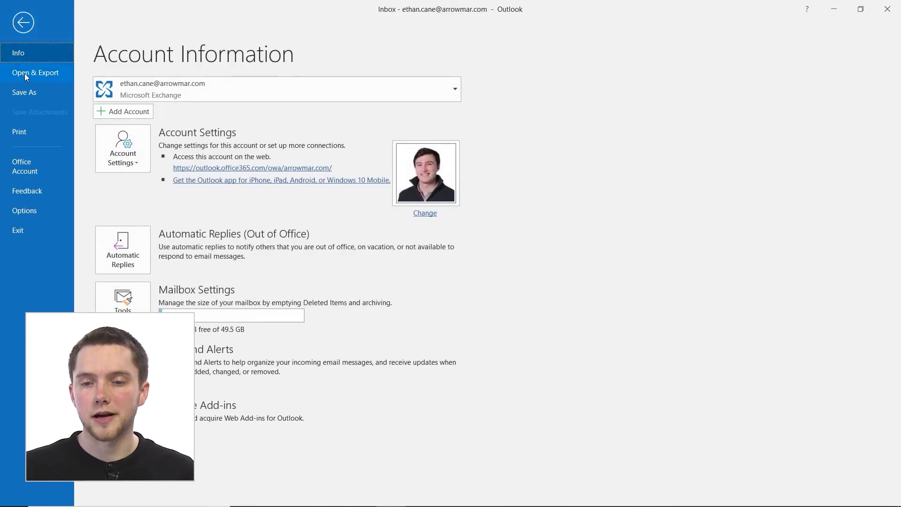
Reopen the wizard and choose Import a VCARD file (.vcf) to browse for the file.
click(25, 73)
click(128, 221)
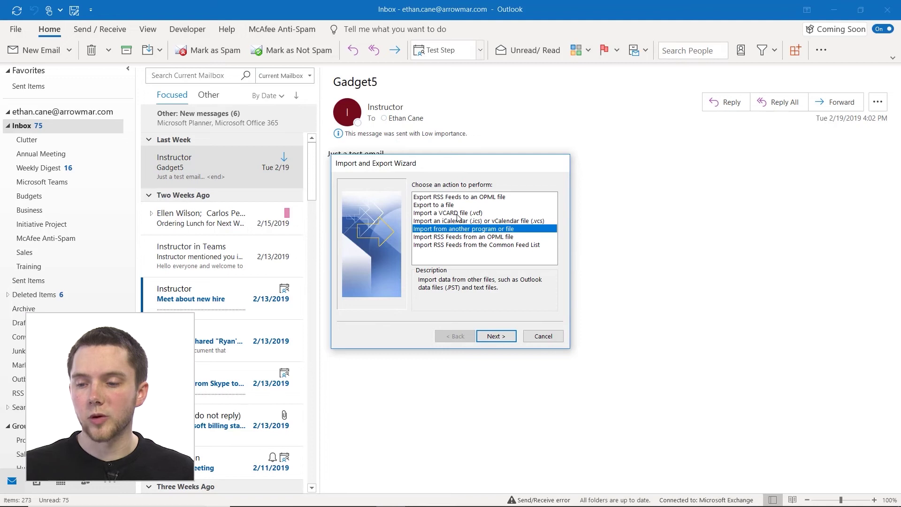
click(458, 214)
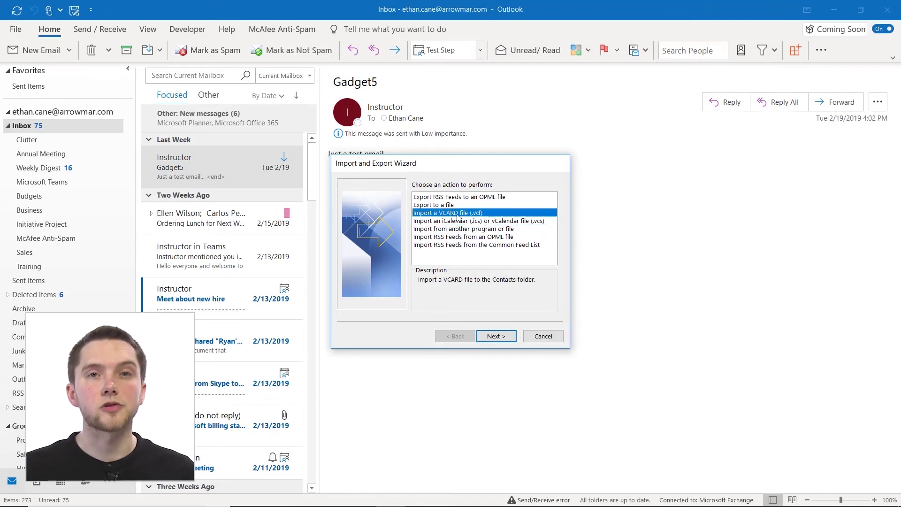
click(496, 336)
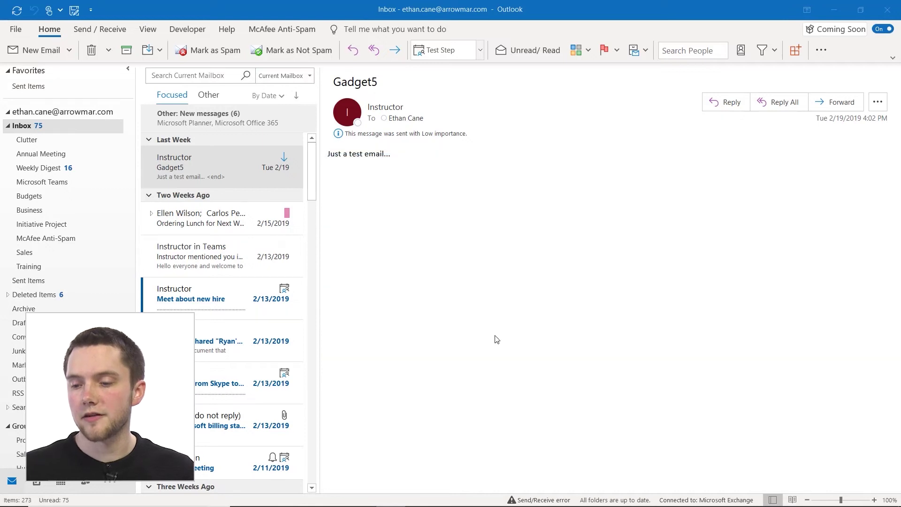
drag(295, 18, 595, 97)
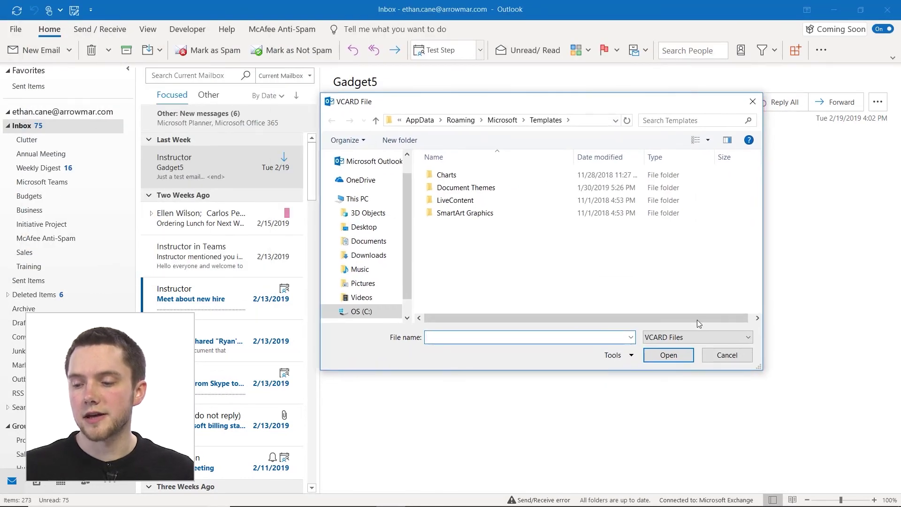